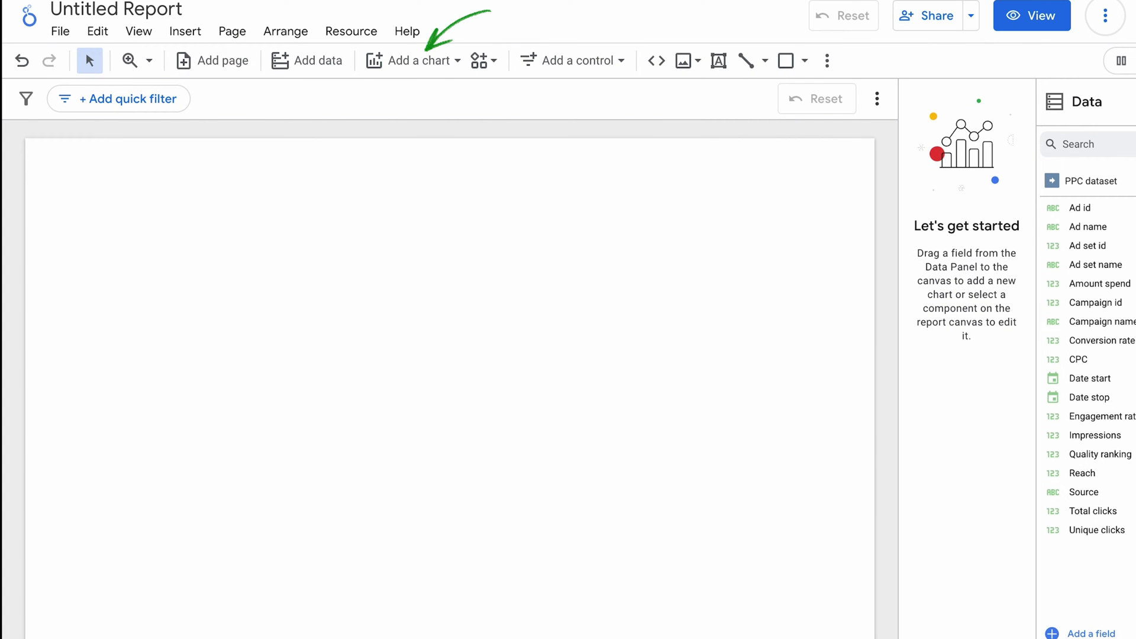
# Step: Add a pivot table of Ad set id by Ad name and Ad id, and enlarge it
pyautogui.click(423, 60)
pyautogui.scroll(-5, 484, 431)
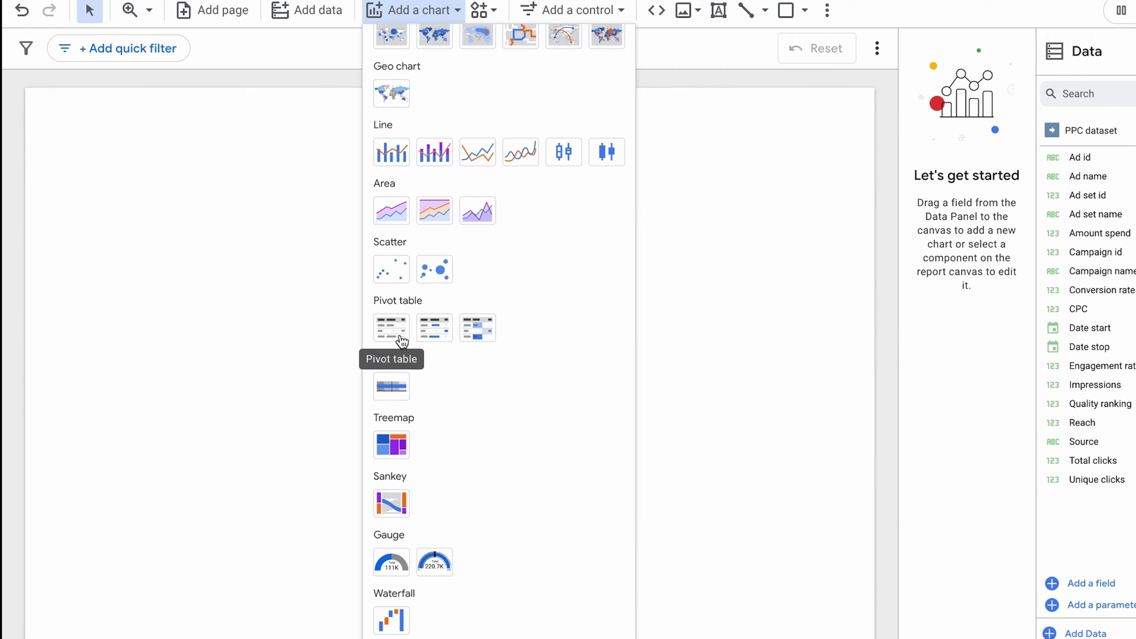
pyautogui.click(401, 341)
pyautogui.click(308, 132)
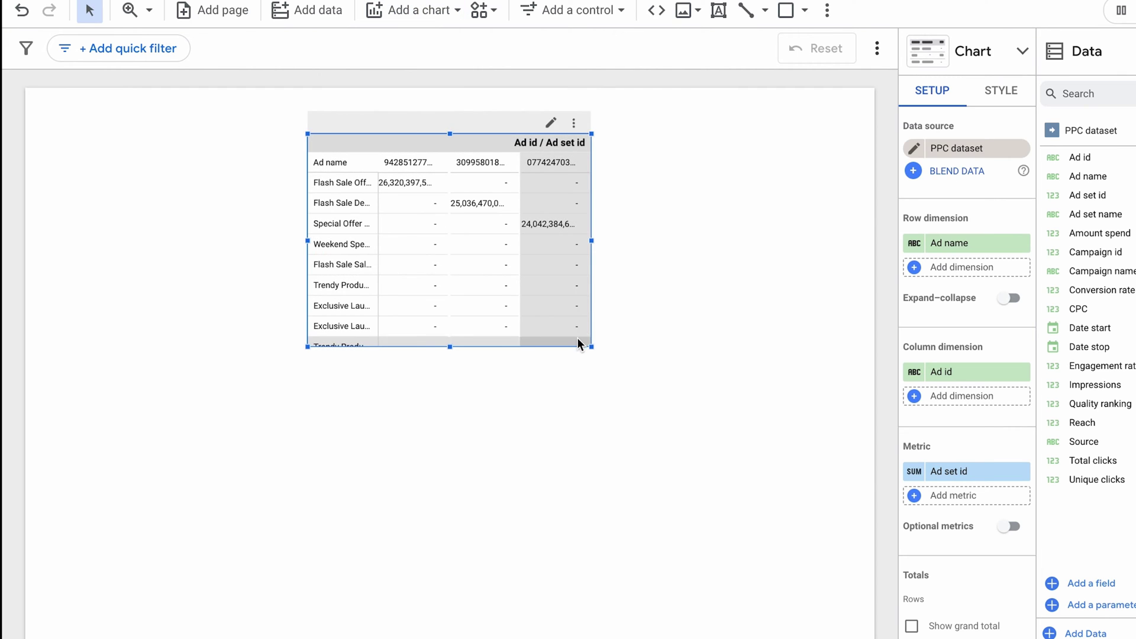
pyautogui.moveTo(592, 346); pyautogui.dragTo(786, 492)
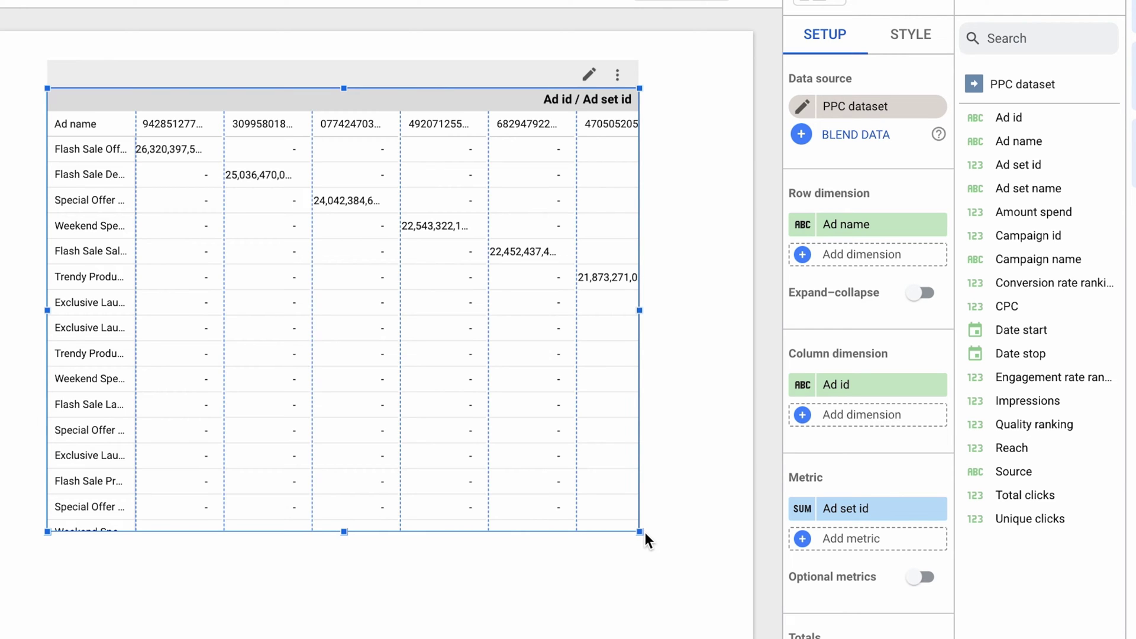
# Step: Group the pivot rows by Source and columns by Date start, removing Ad id
pyautogui.click(877, 236)
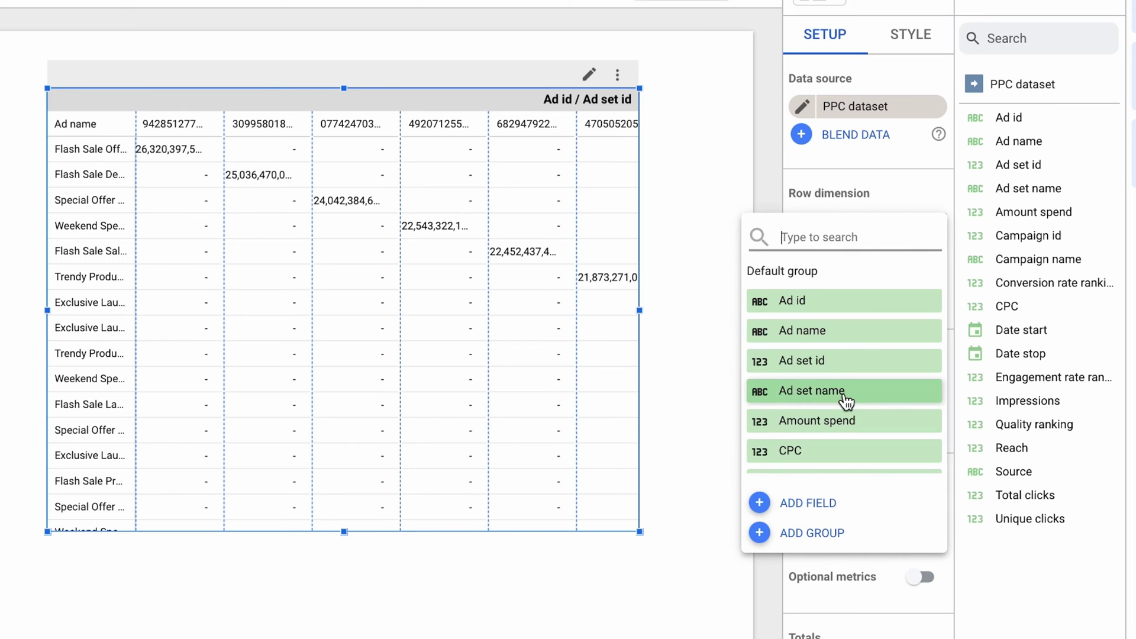
pyautogui.scroll(-3, 844, 395)
pyautogui.scroll(-3, 844, 397)
pyautogui.click(844, 398)
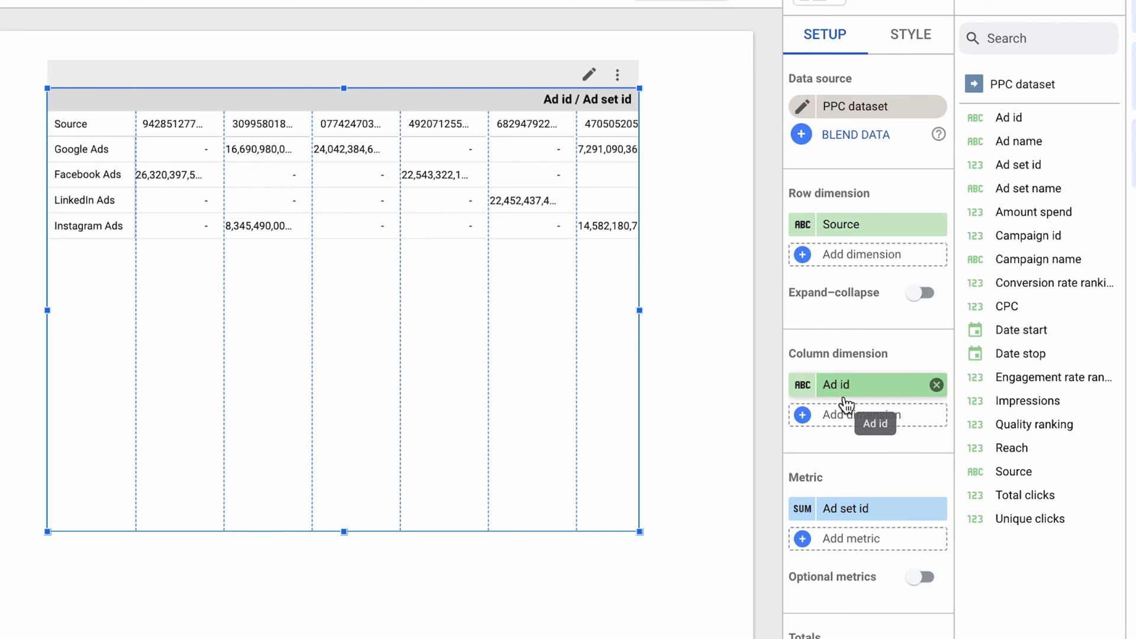
pyautogui.moveTo(1012, 334); pyautogui.dragTo(846, 387)
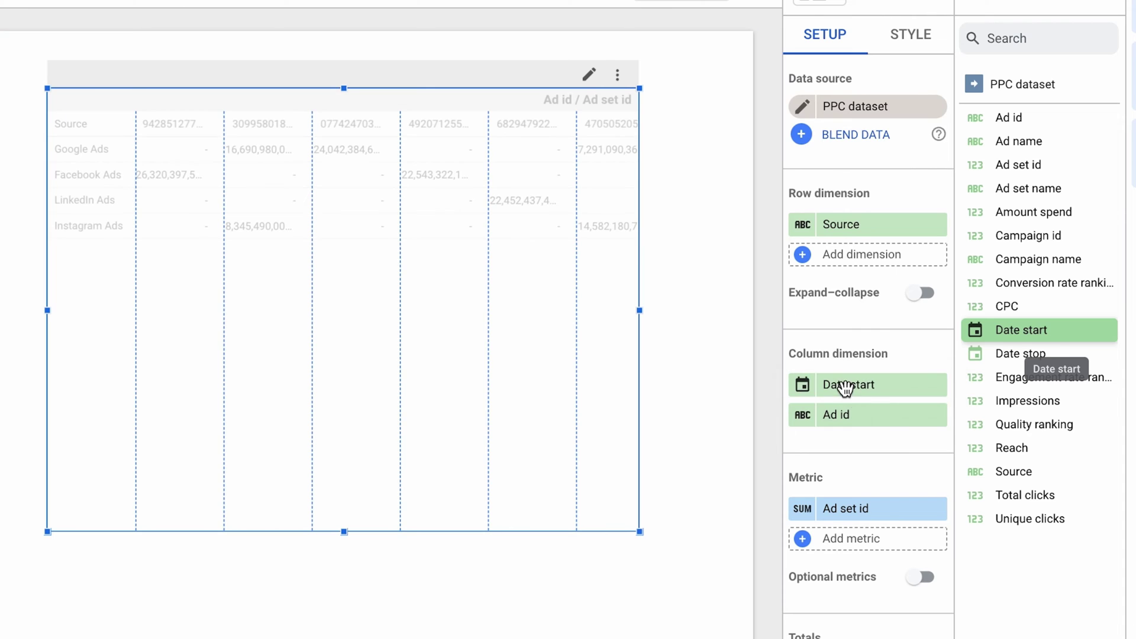
pyautogui.click(935, 416)
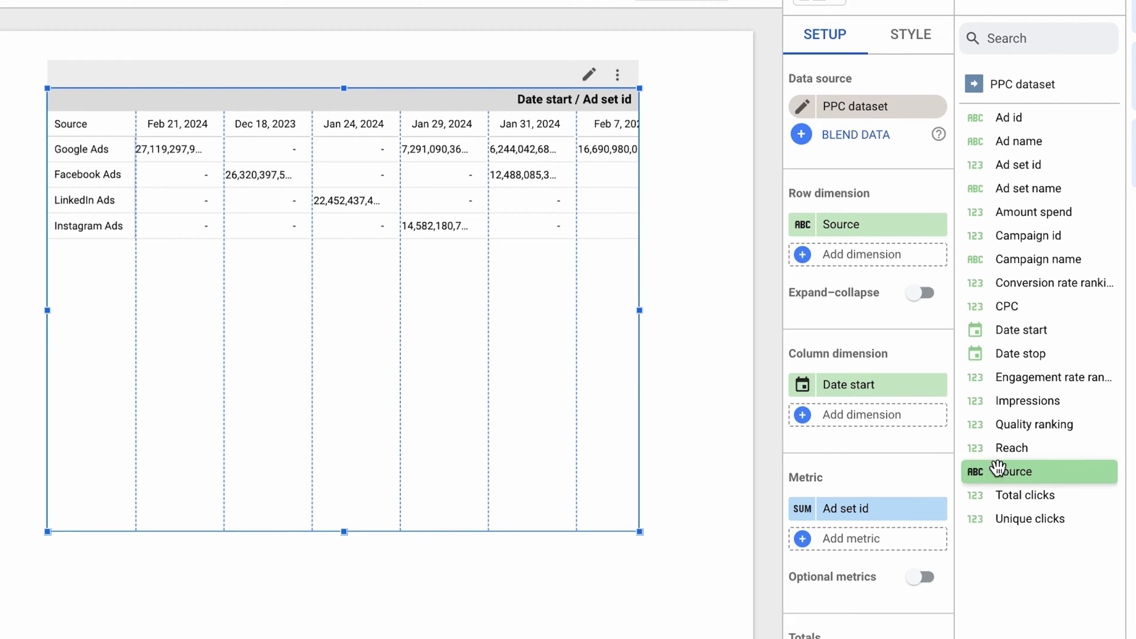
# Step: Replace the Ad set id metric with summed Total clicks
pyautogui.moveTo(1014, 496); pyautogui.dragTo(845, 508)
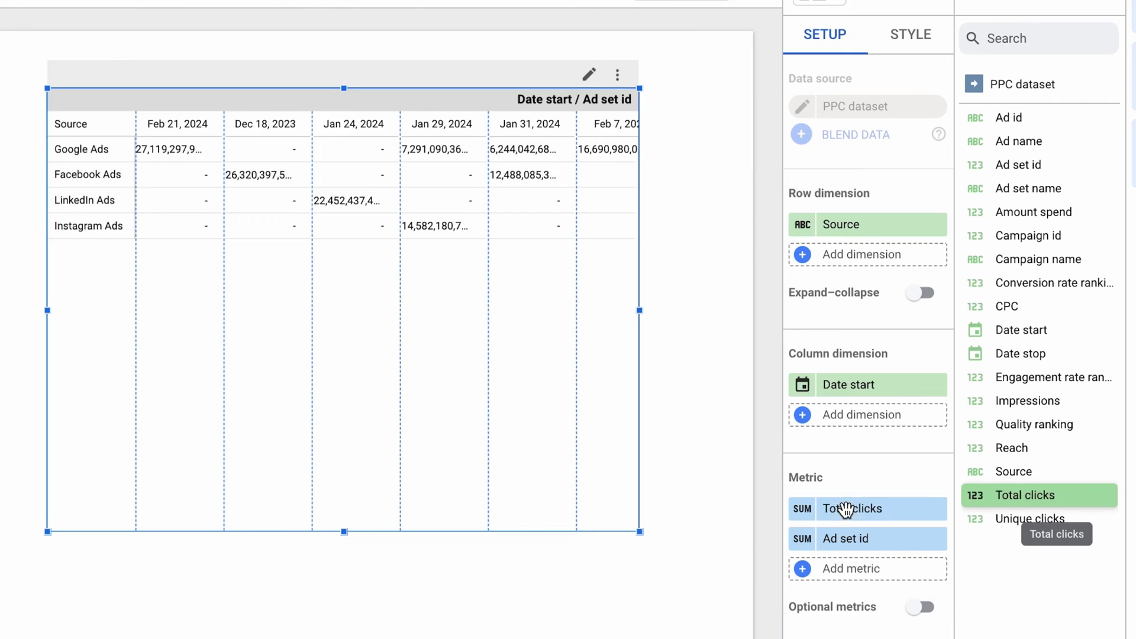
pyautogui.click(934, 538)
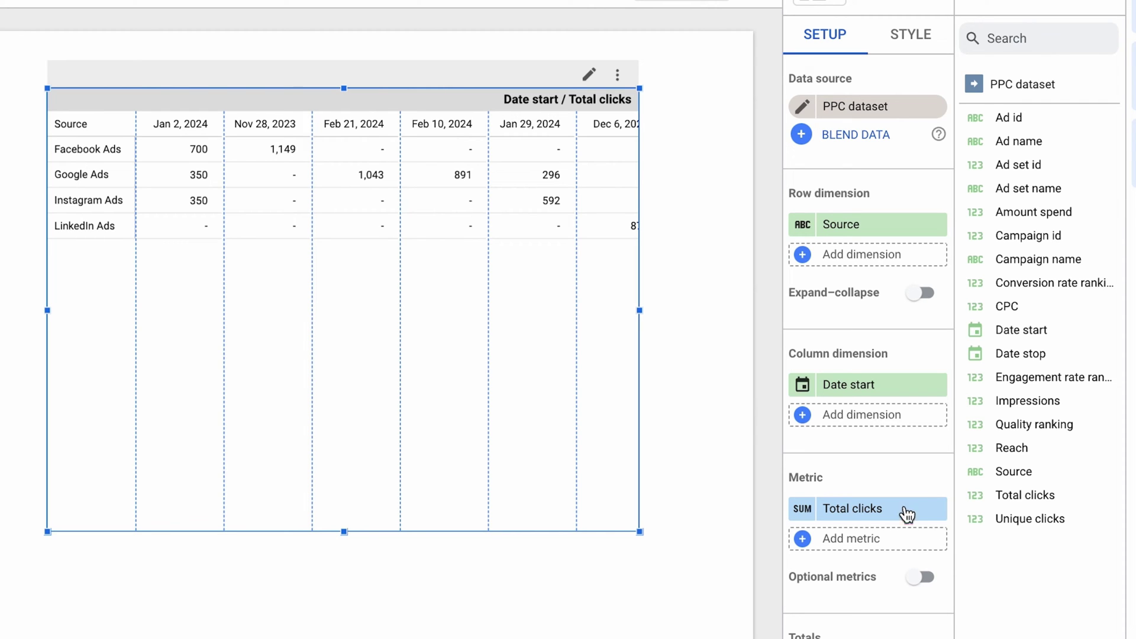
pyautogui.click(806, 390)
# Step: Set Date start's data type to Year Month, giving Feb 2024 to Nov 2023 columns
pyautogui.scroll(-1, 753, 487)
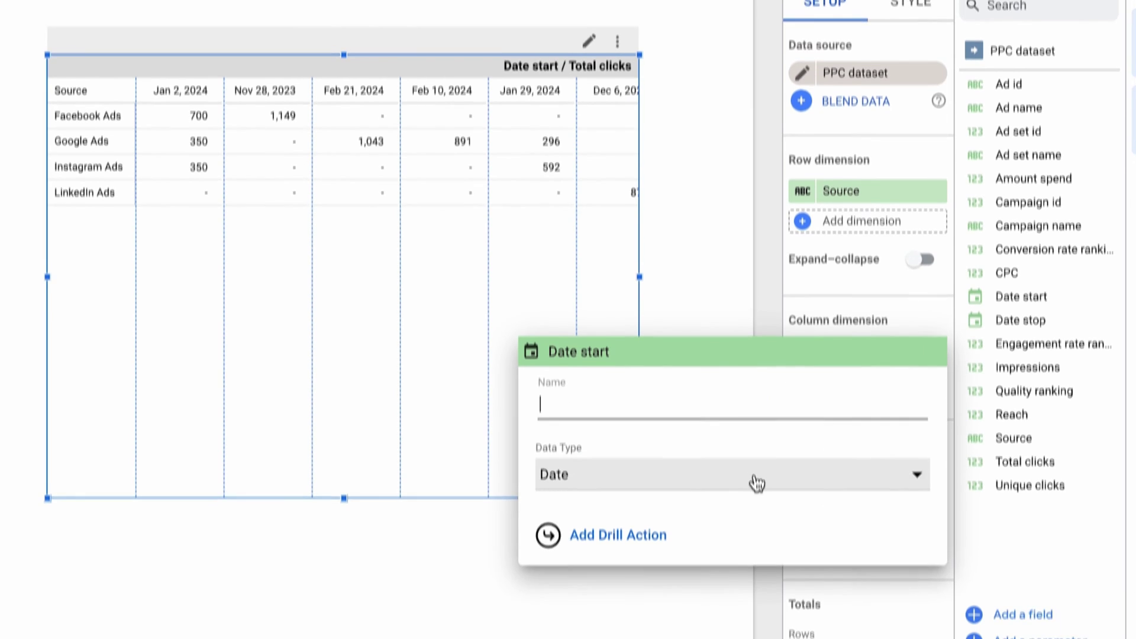
pyautogui.click(753, 510)
pyautogui.moveTo(756, 467)
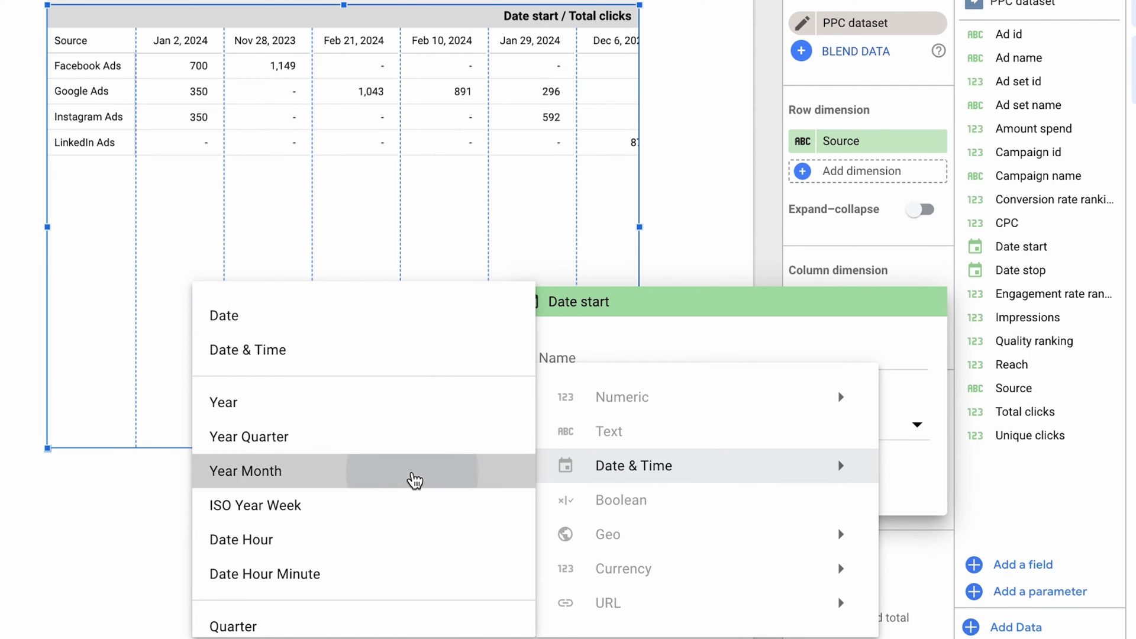
pyautogui.click(413, 473)
pyautogui.click(413, 474)
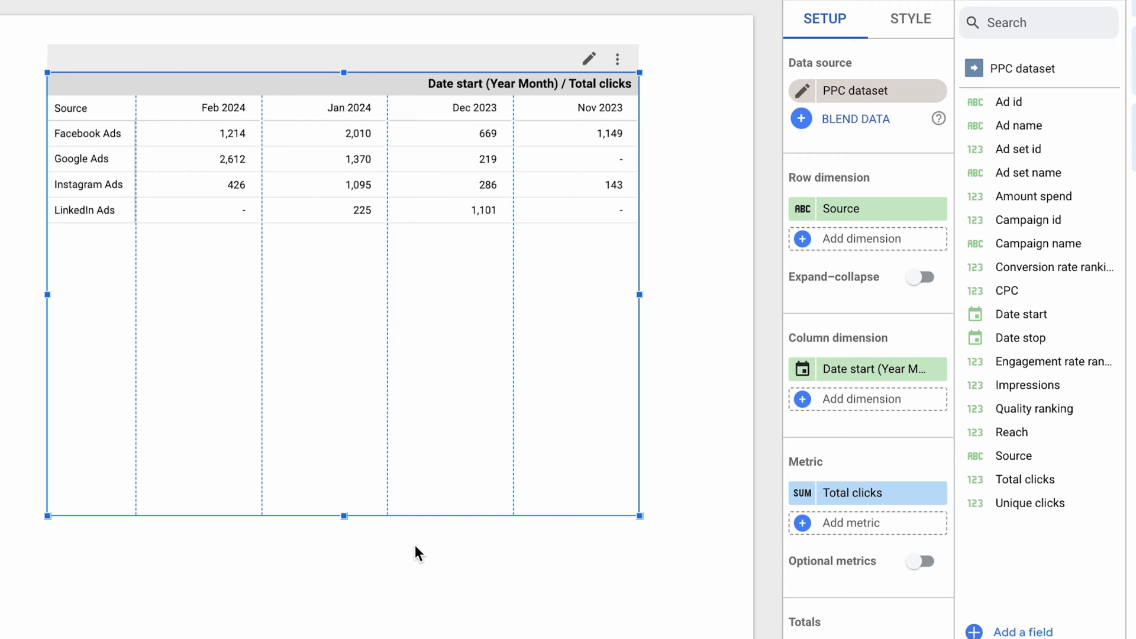
# Step: Nest Campaign name under Source and enable expand-collapse, testing the Source expander
pyautogui.moveTo(1025, 249); pyautogui.dragTo(912, 254)
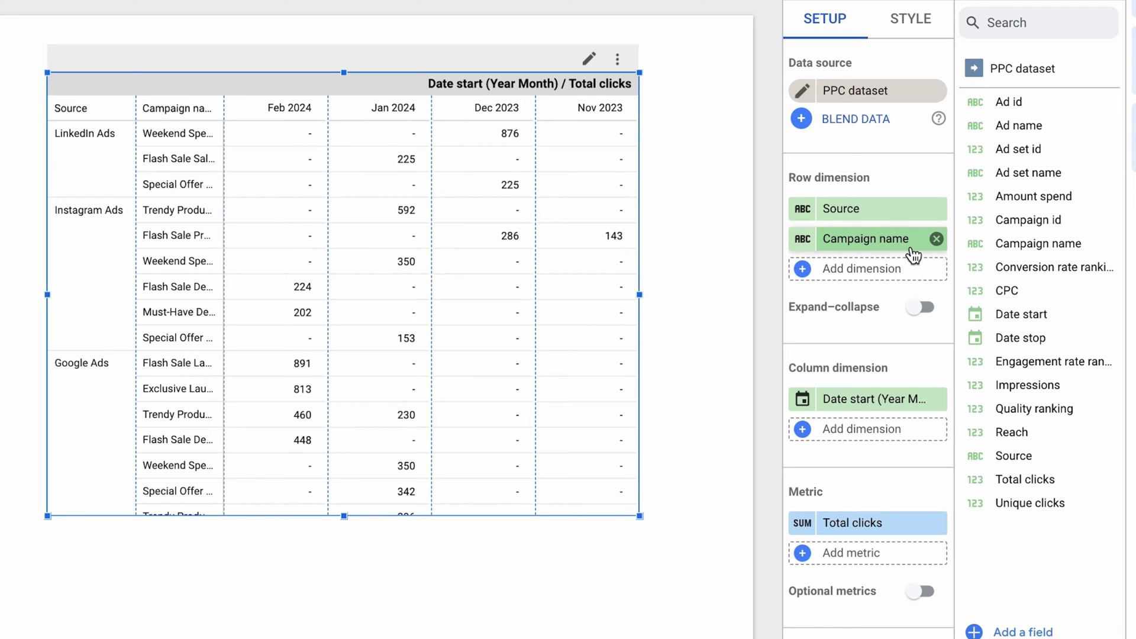
pyautogui.click(921, 307)
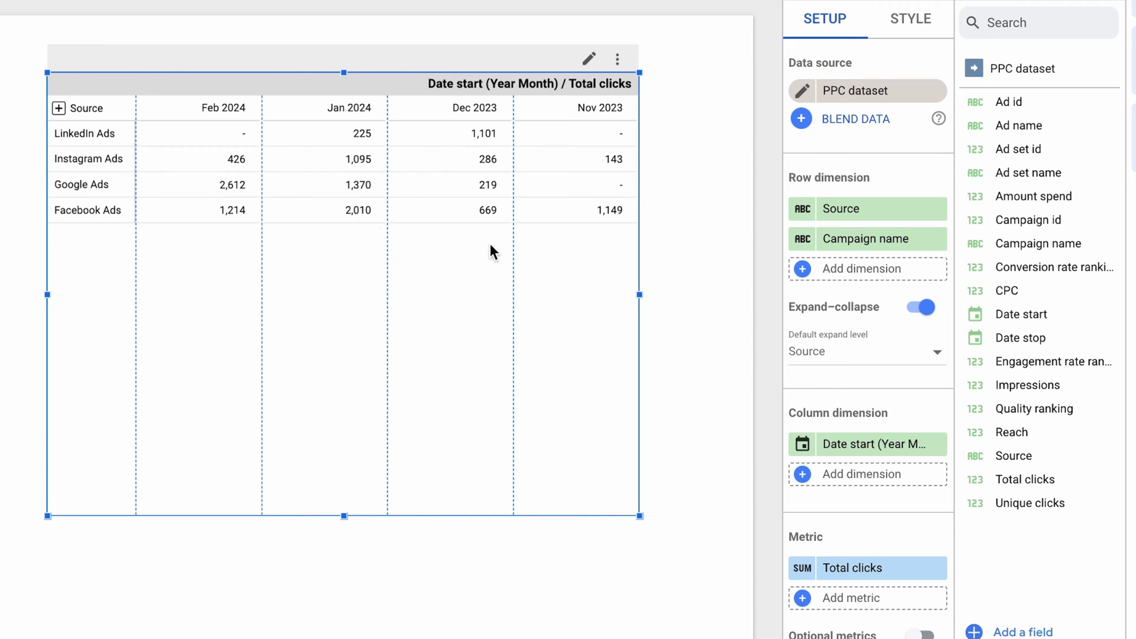
pyautogui.click(58, 109)
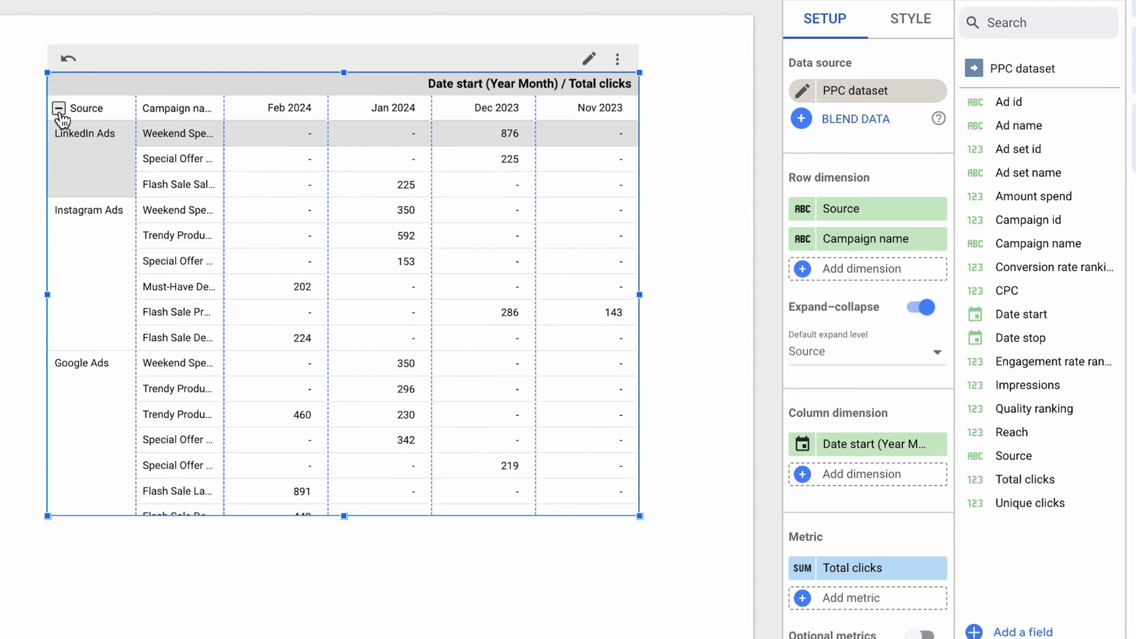
pyautogui.click(58, 108)
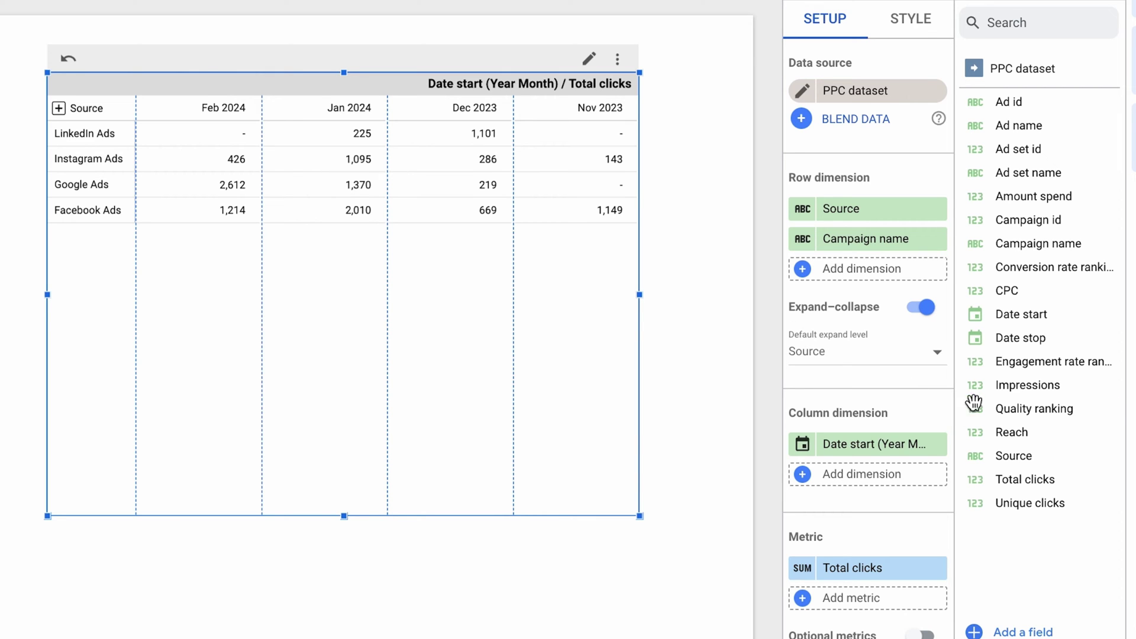
# Step: Add Impressions as a second metric and check the Source rows still expand and collapse
pyautogui.moveTo(1015, 393); pyautogui.dragTo(855, 579)
pyautogui.click(58, 134)
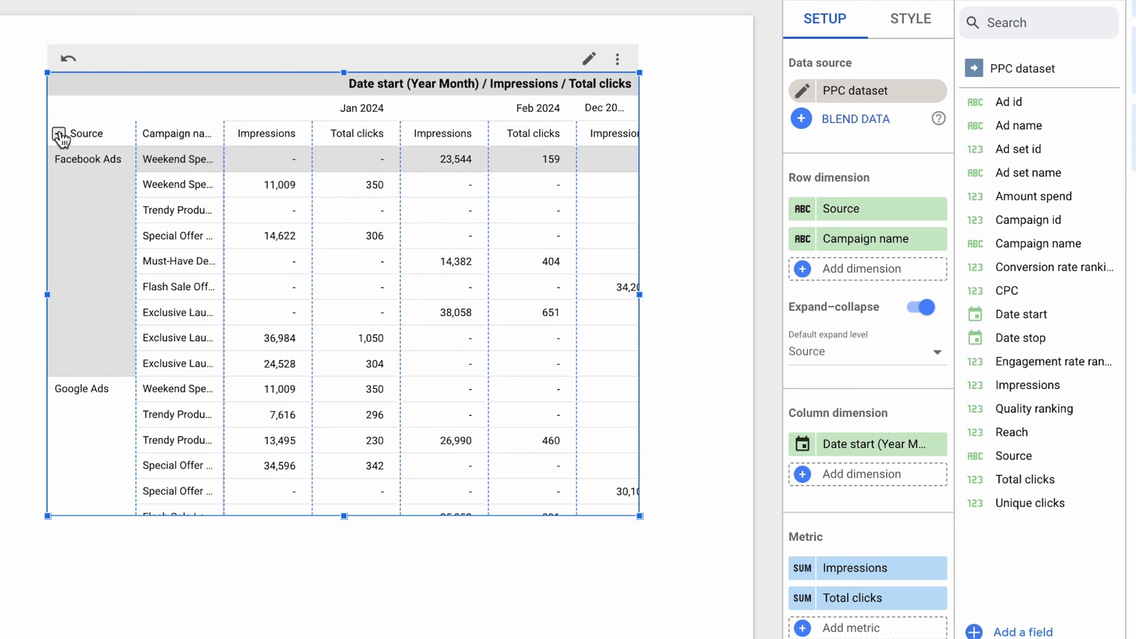
pyautogui.click(58, 134)
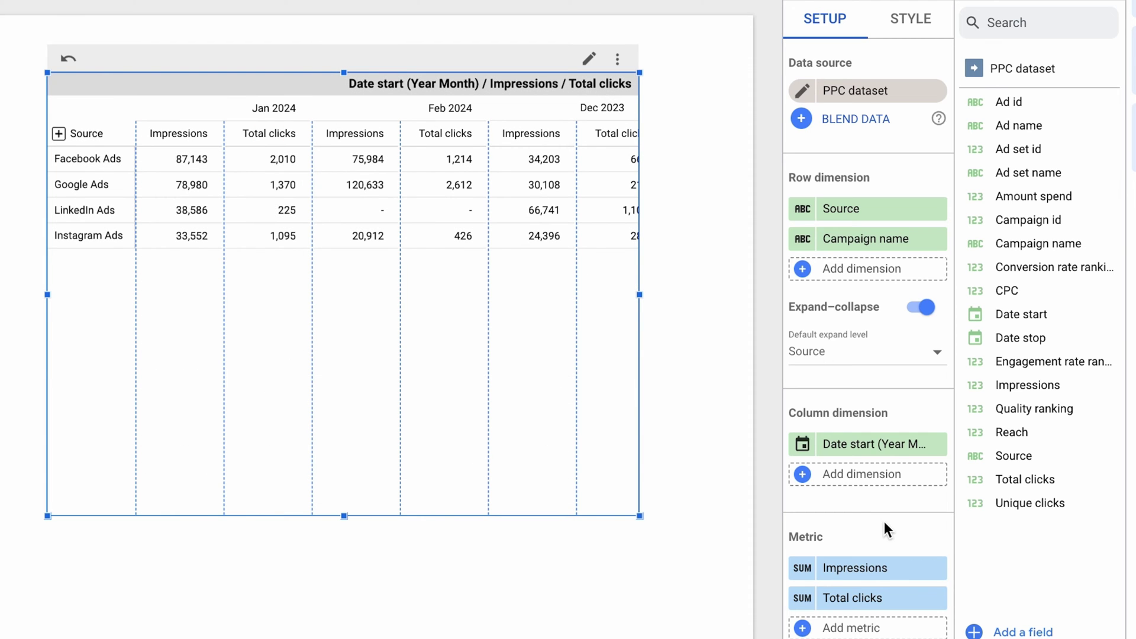
# Step: Inspect the Impressions metric settings, keeping data type Number with Sum aggregation
pyautogui.scroll(-3, 884, 520)
pyautogui.scroll(-3, 884, 521)
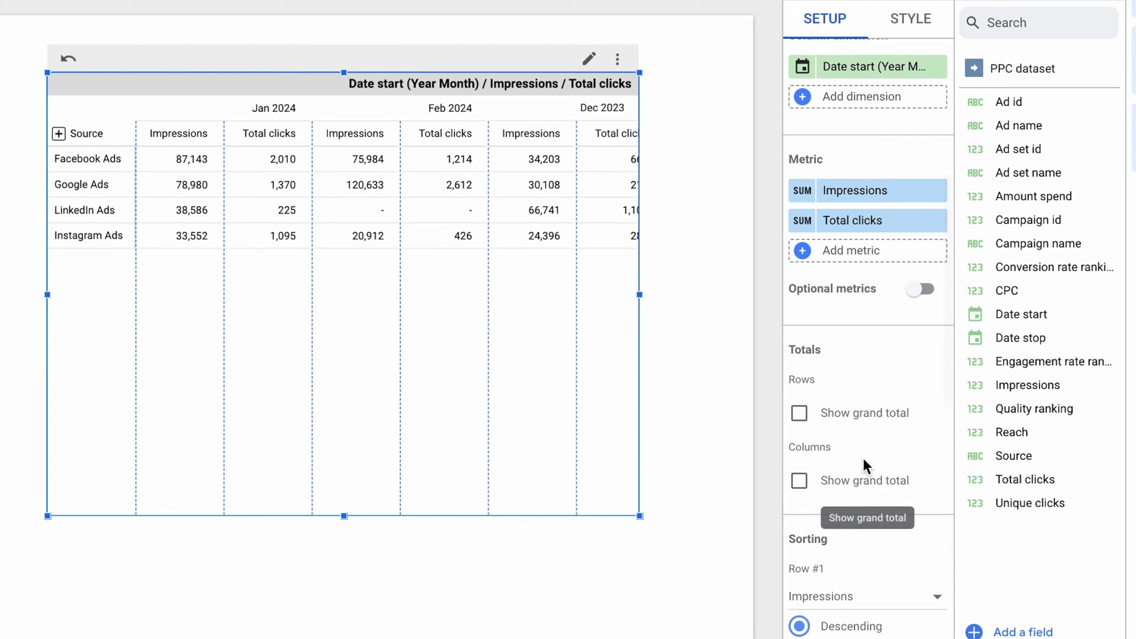
pyautogui.click(804, 192)
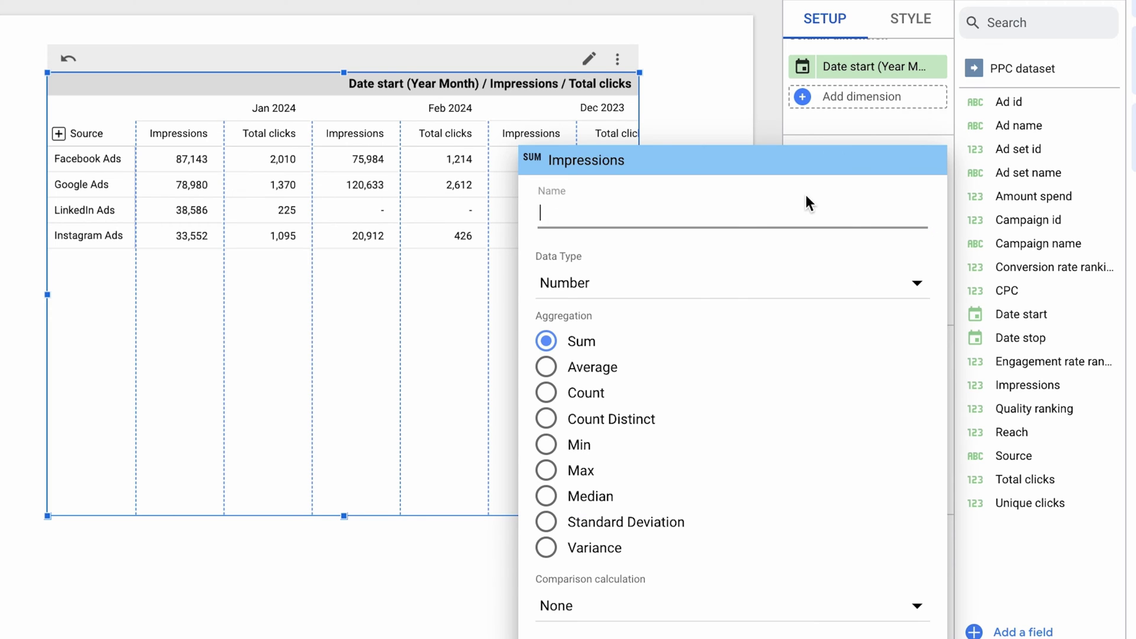
pyautogui.click(733, 294)
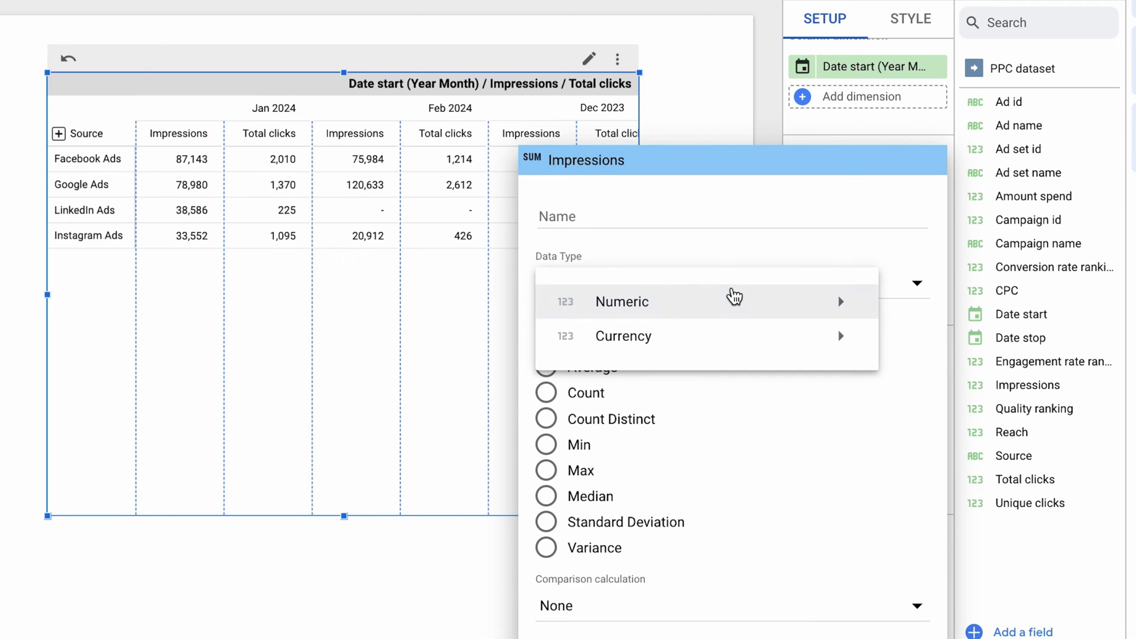
pyautogui.moveTo(734, 295)
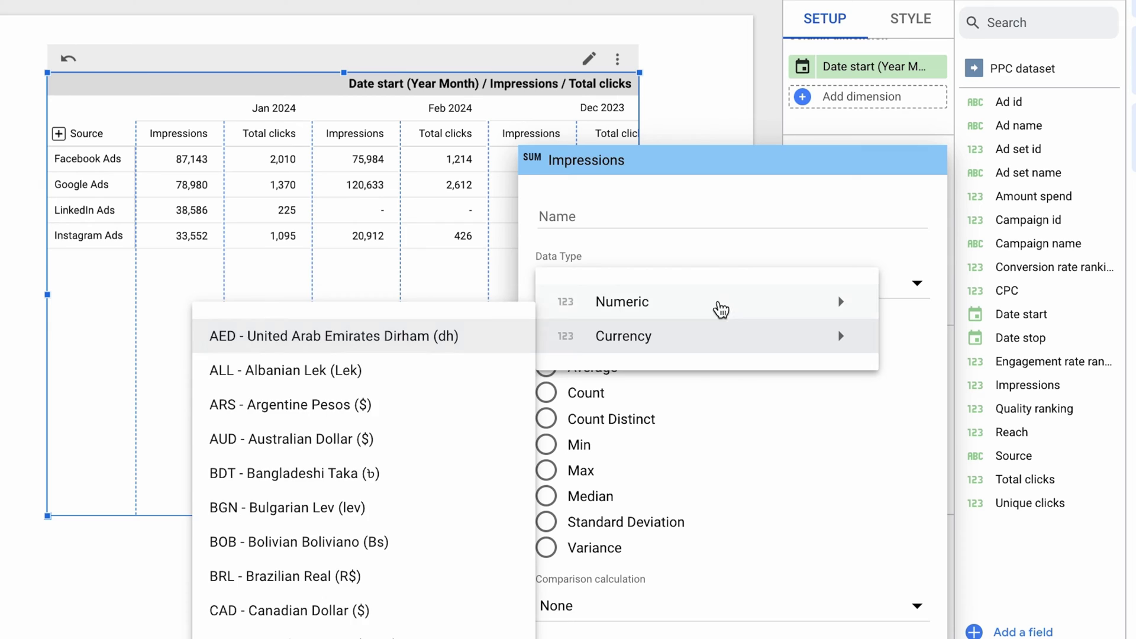
pyautogui.click(742, 243)
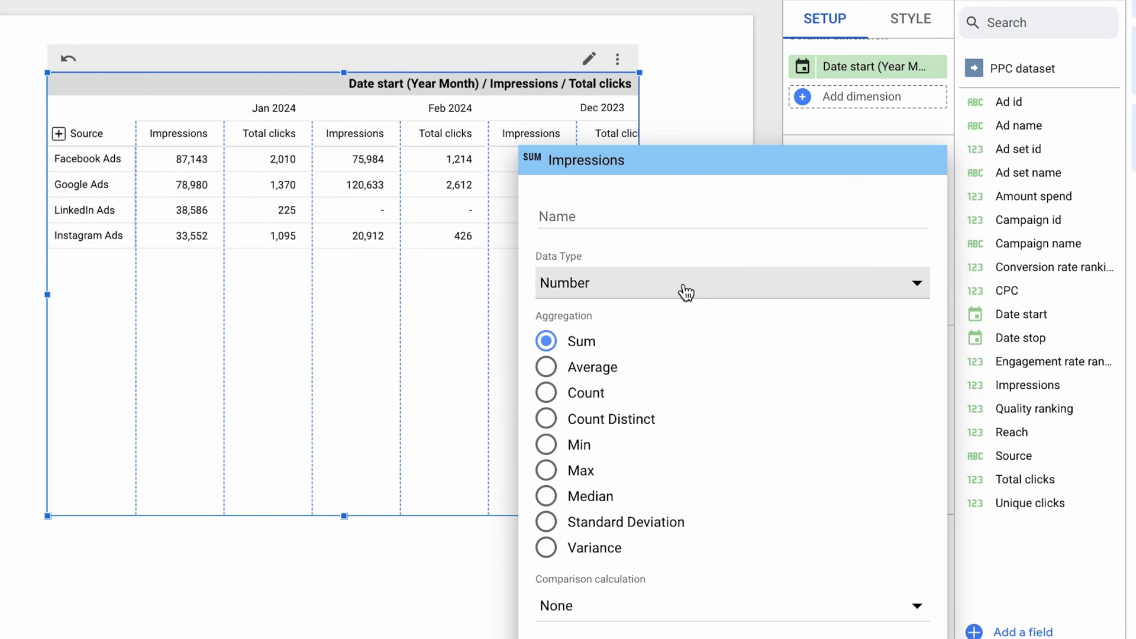